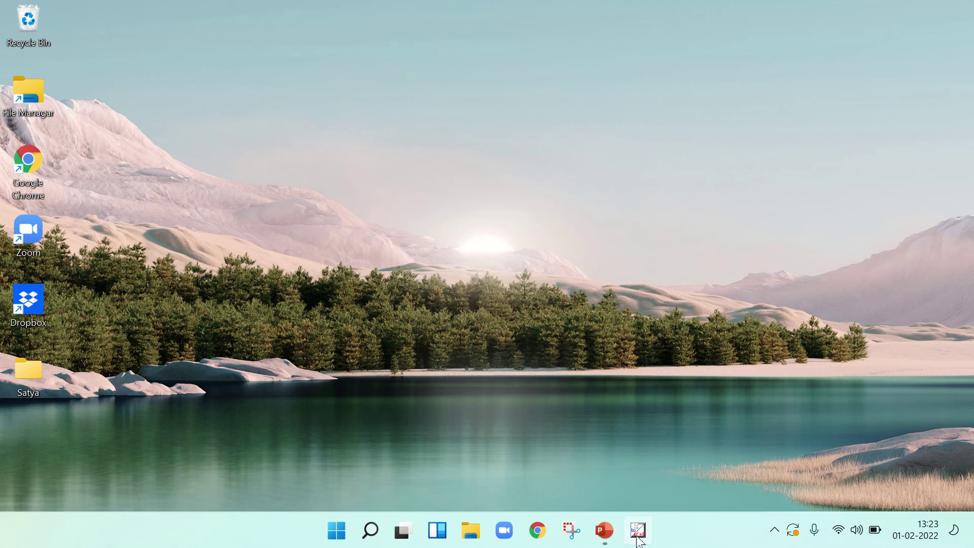
Step: Launch MSWLogo, focus the Commander, and open then cancel the PenSize dialog unchanged
click(638, 531)
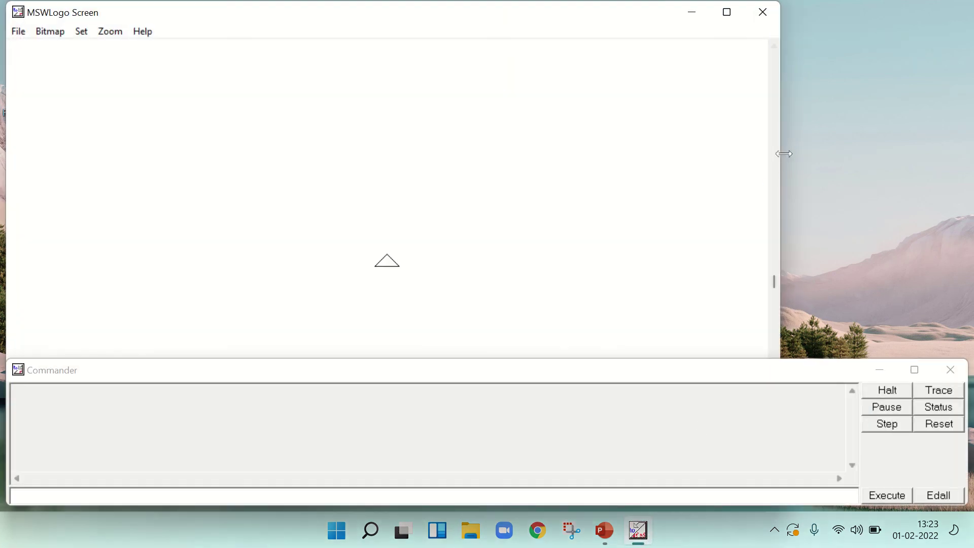
click(63, 494)
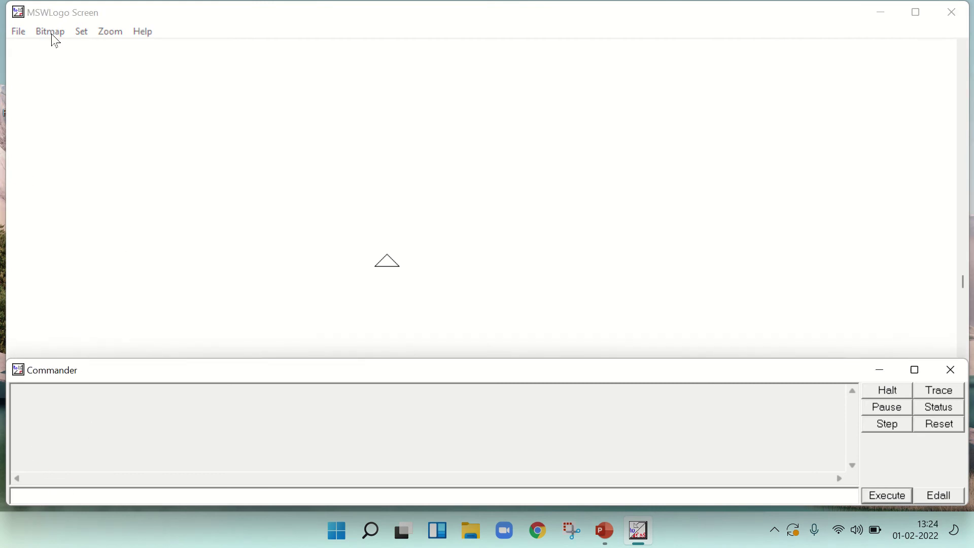
click(82, 31)
click(83, 47)
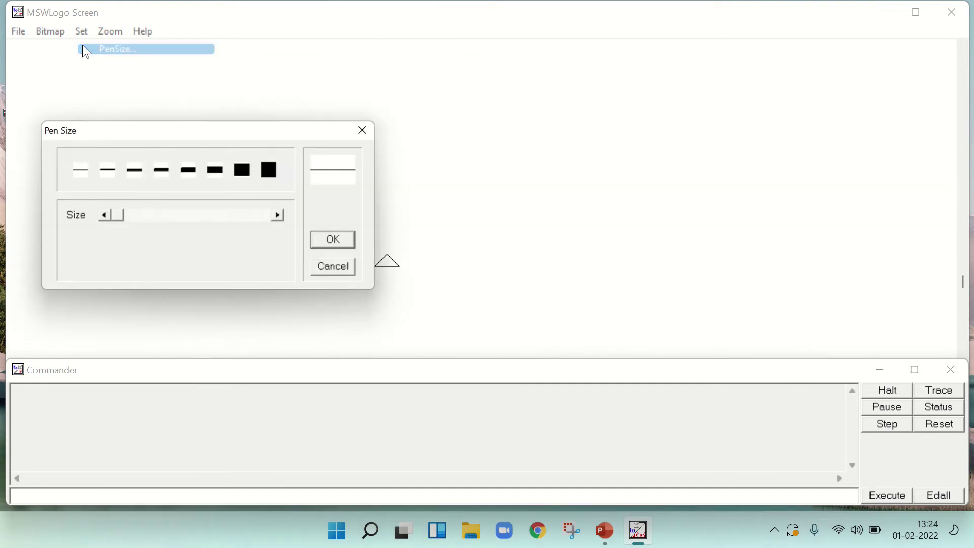
click(367, 131)
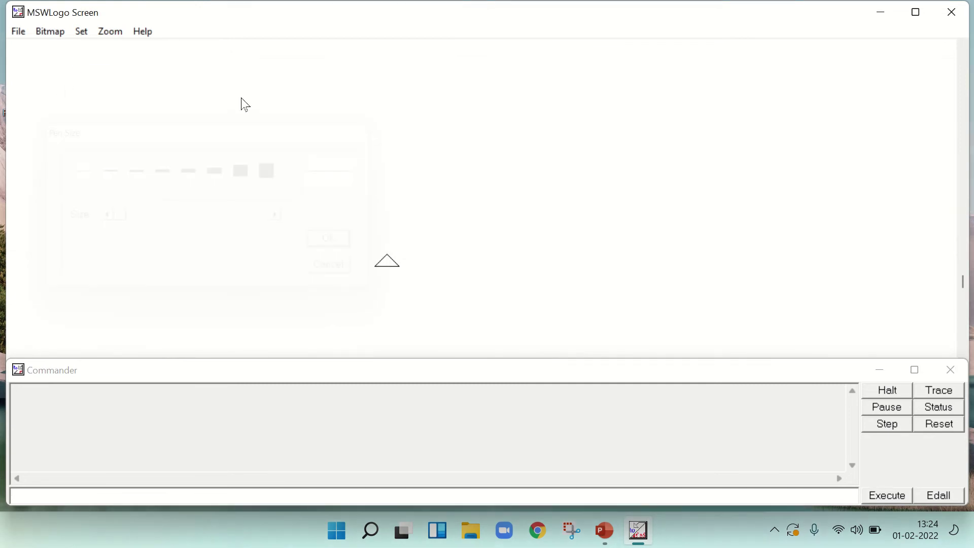
Step: Set the pen to the seventh, thicker pen size
click(82, 35)
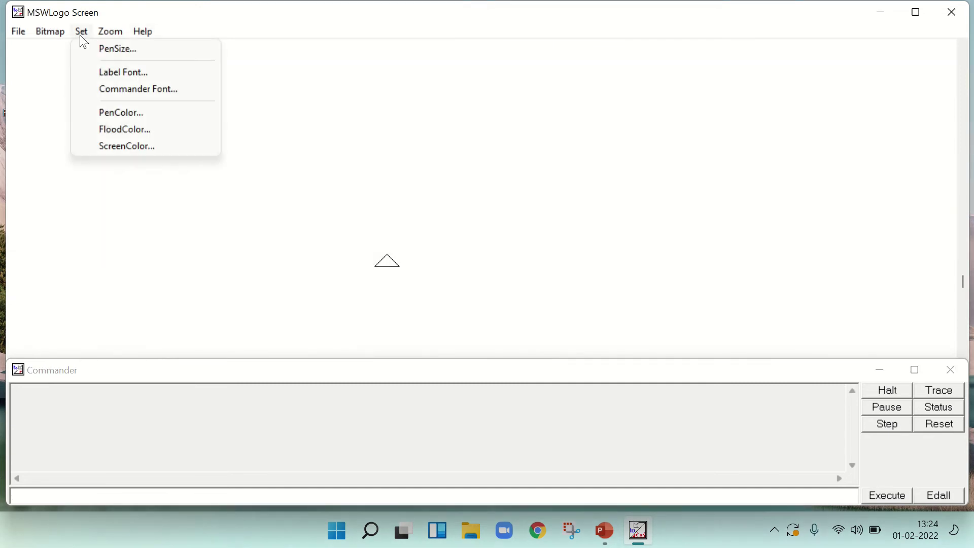
click(102, 51)
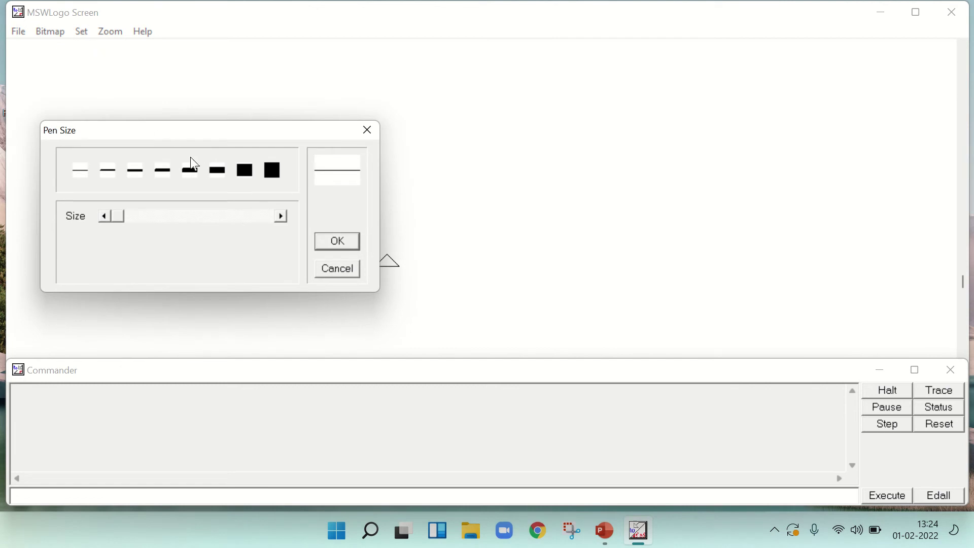
click(223, 174)
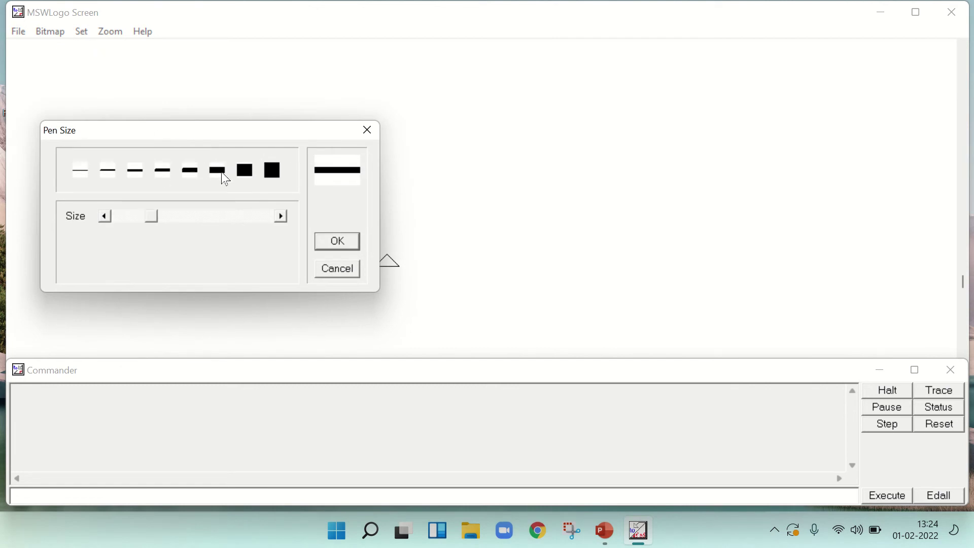
click(248, 174)
click(337, 240)
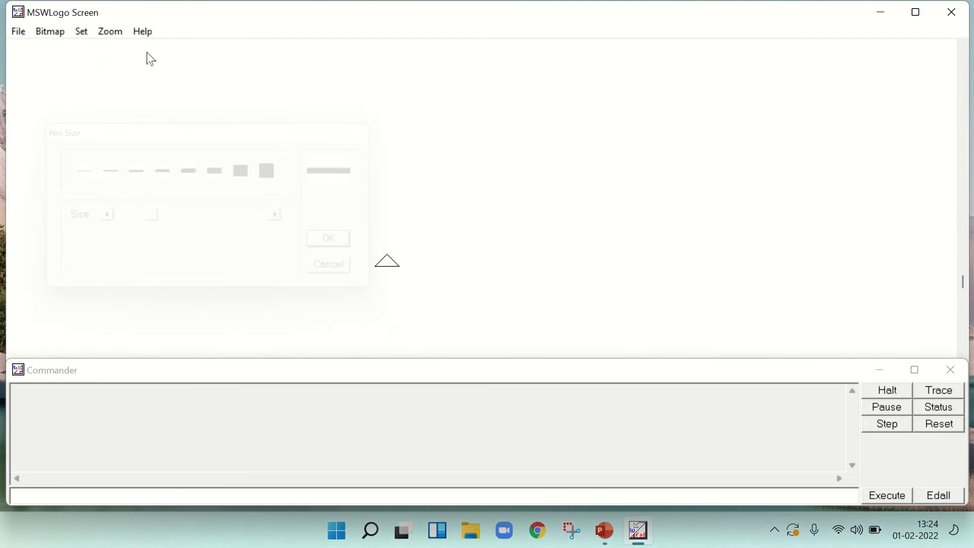
Step: Set the screen background colour to blue
click(81, 31)
click(119, 145)
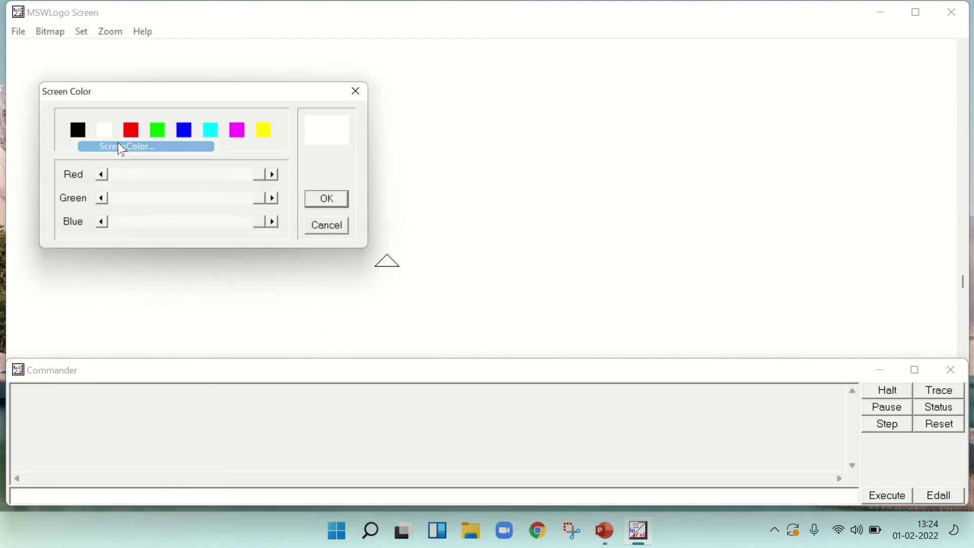
click(188, 132)
click(334, 200)
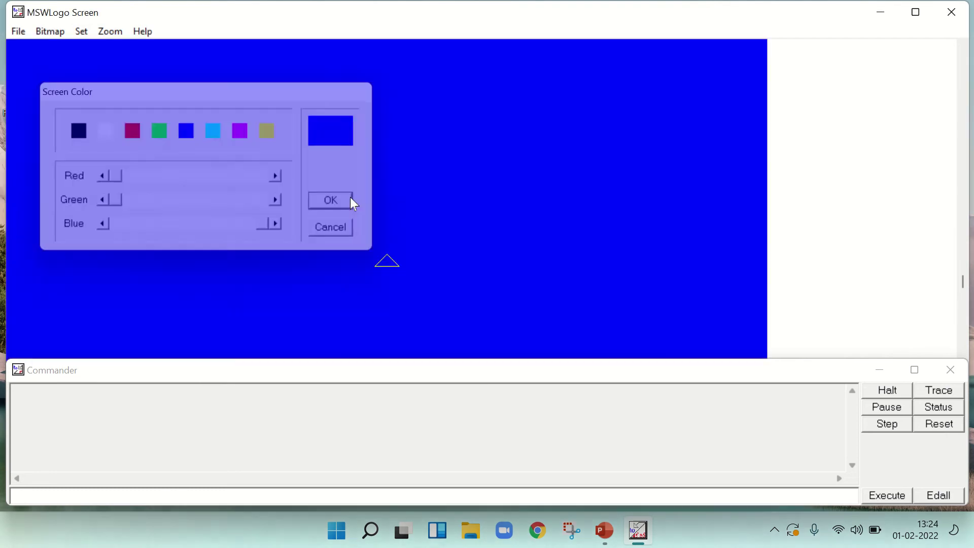
Step: Run REPEAT 360 [FD 1 RT 1] in the Commander to draw the thick circle
click(45, 498)
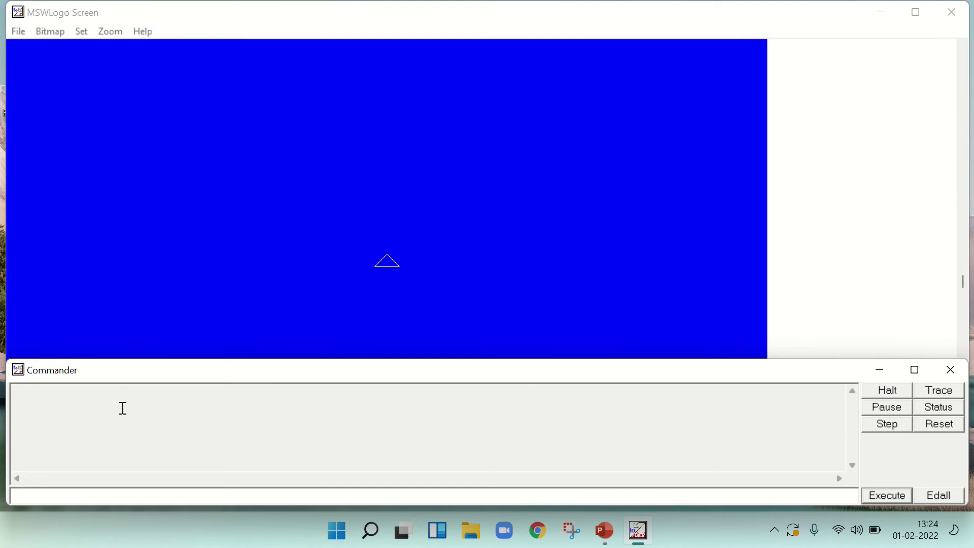
text(F)
key(BackSpace)
text(R)
text(EPE)
text(AT)
text( 36)
text(0 )
text([)
text(FD)
text( 1 )
text(RT 1)
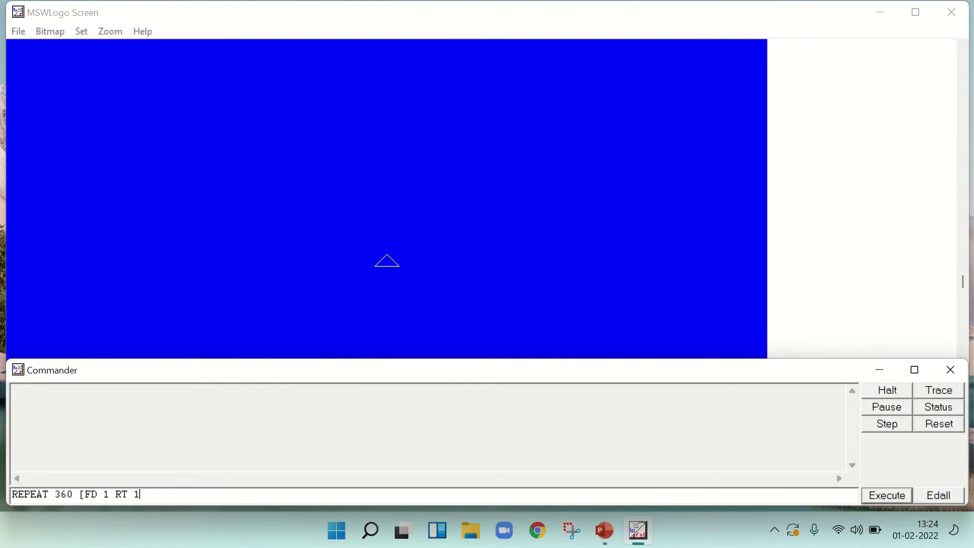
text(])
key(Return)
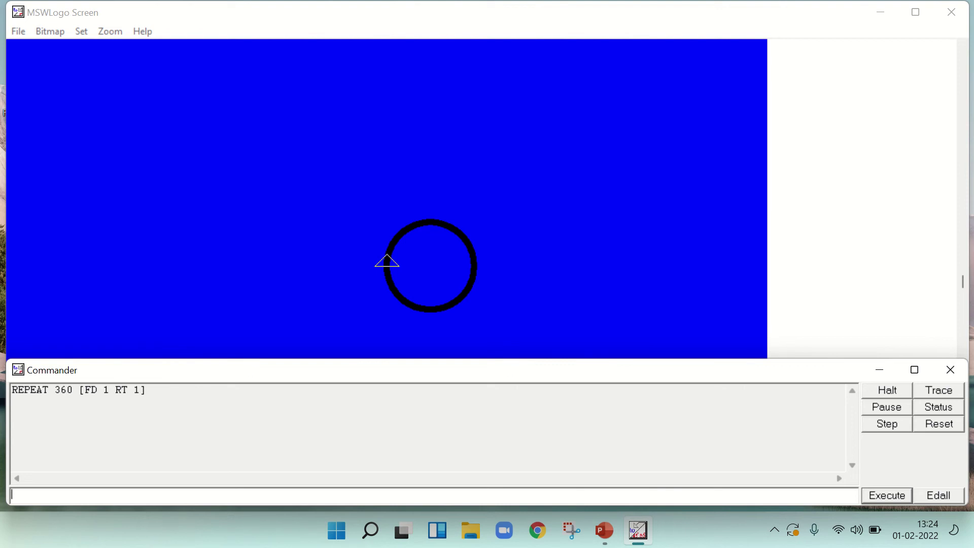
text(P)
text(U)
Step: Run PU and FD 500 to move the turtle off-screen without drawing
key(Return)
text(FD 500)
key(Return)
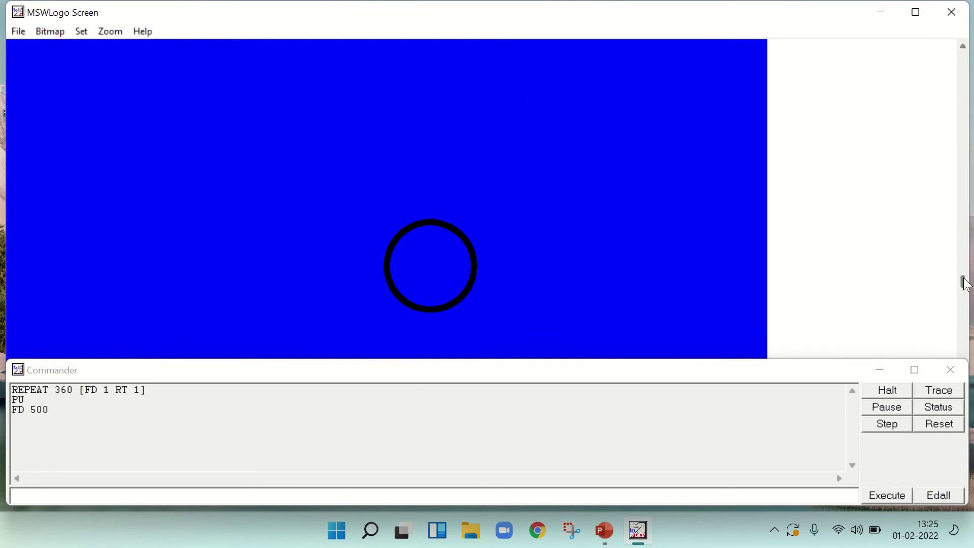
mouse_move(963, 282)
mouse_down()
mouse_move(920, 127)
mouse_move(831, 7)
mouse_up()
Step: Run ST, BK 500, FD 300, BK 300 and FD 100 to place the turtle above the circle
click(40, 501)
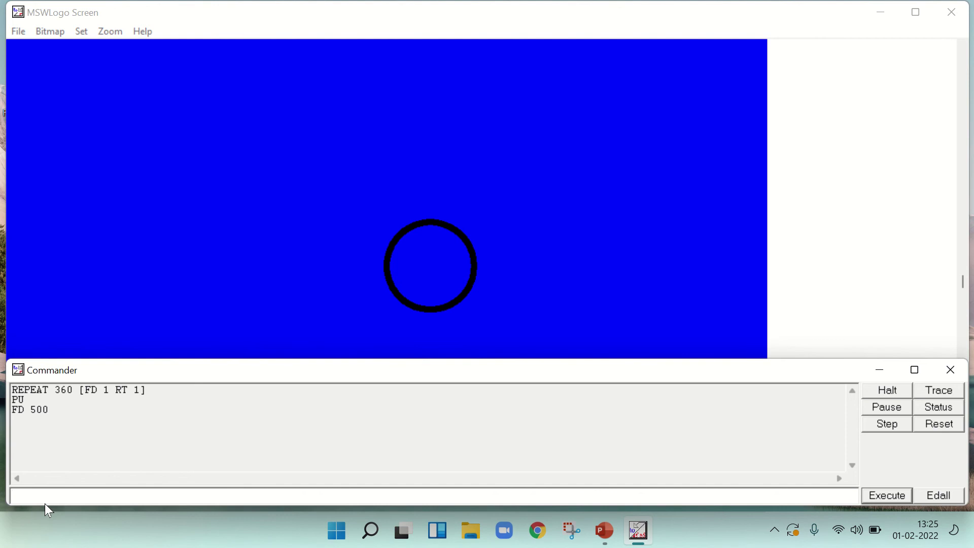
text(ST)
key(Return)
text(BK 5)
text(00)
key(Return)
text(FD 3)
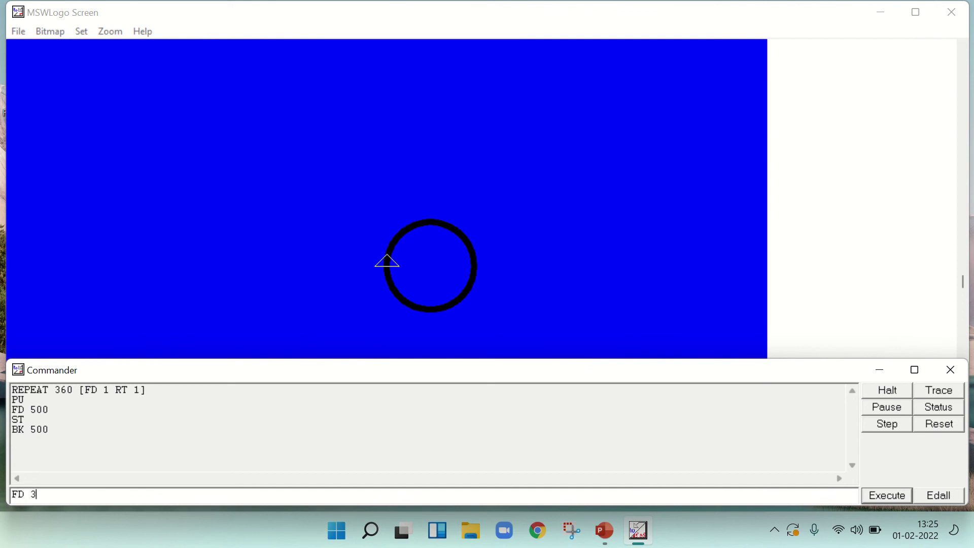
text(00)
key(Return)
text(B)
text(K 300)
key(Return)
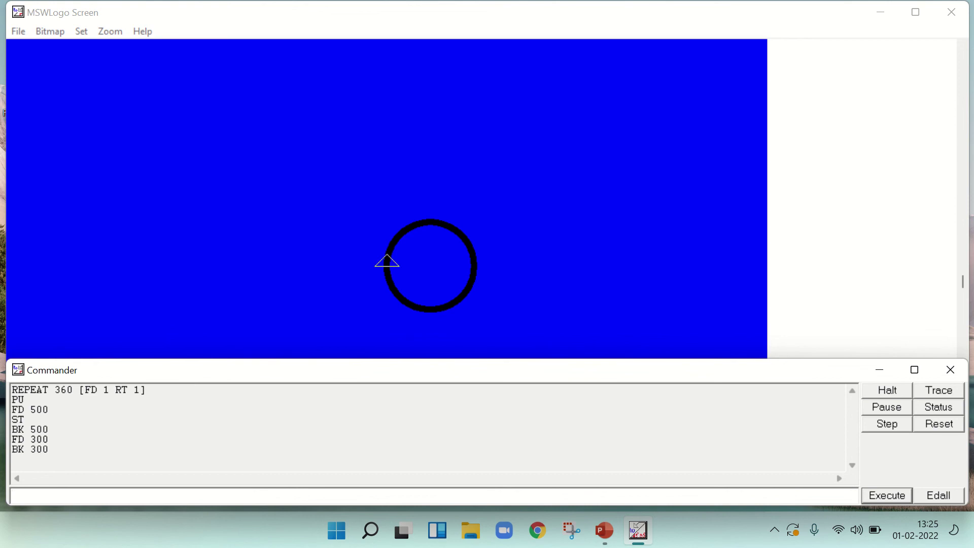
text(FD )
text(100)
key(Return)
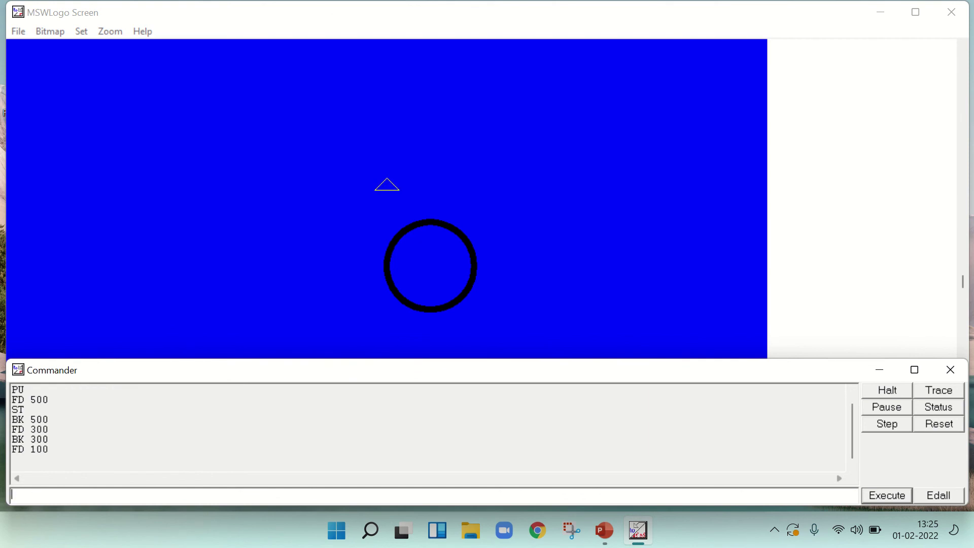
scroll(134, 450, up, 1)
scroll(91, 412, down, 1)
scroll(79, 426, up, 1)
Step: Rerun REPEAT 360 [FD 1 RT 1] from history, then run PD, PU, FD 56 and PD
click(60, 389)
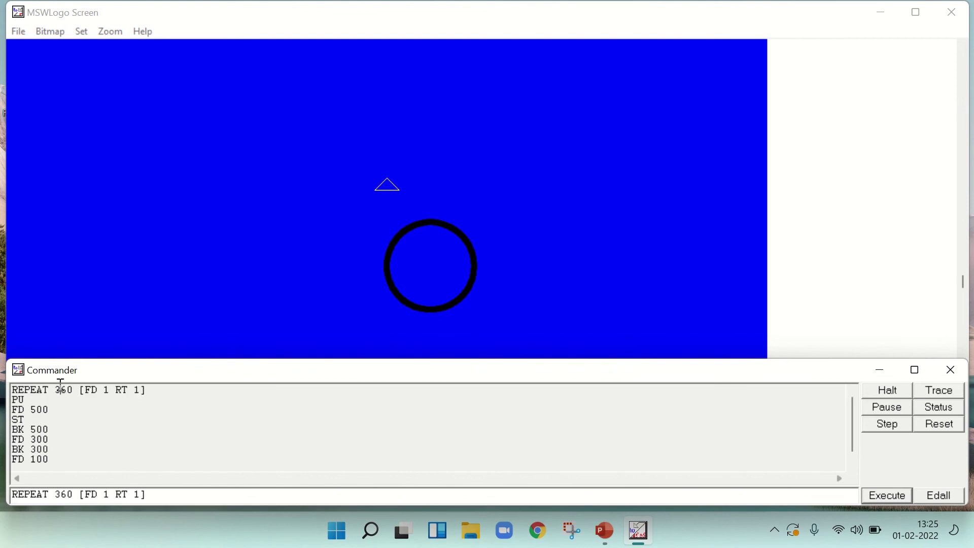
key(Return)
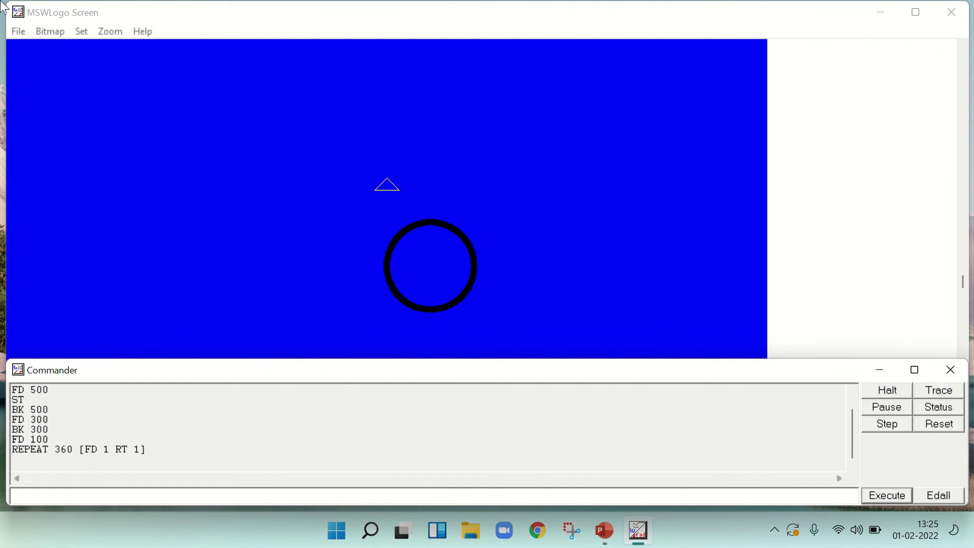
text(PD)
key(Return)
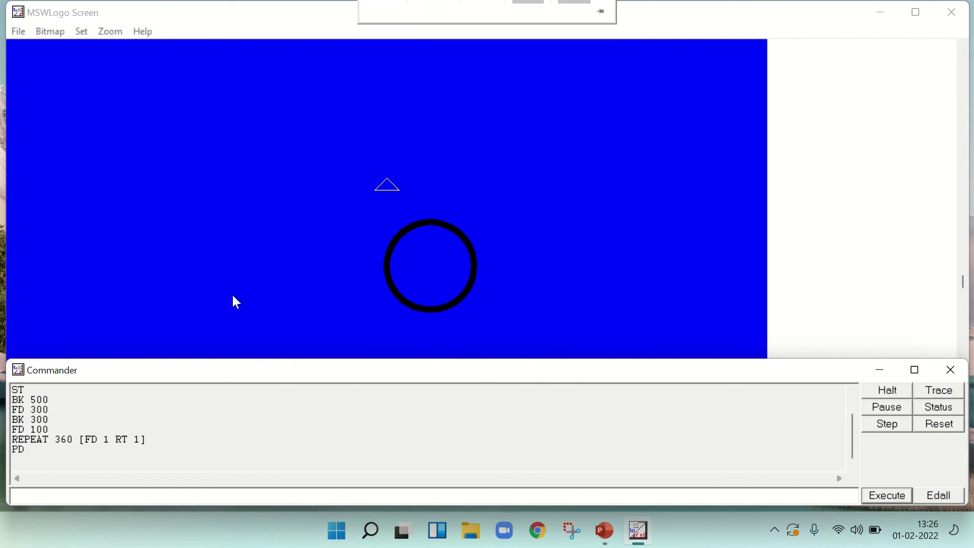
text(F)
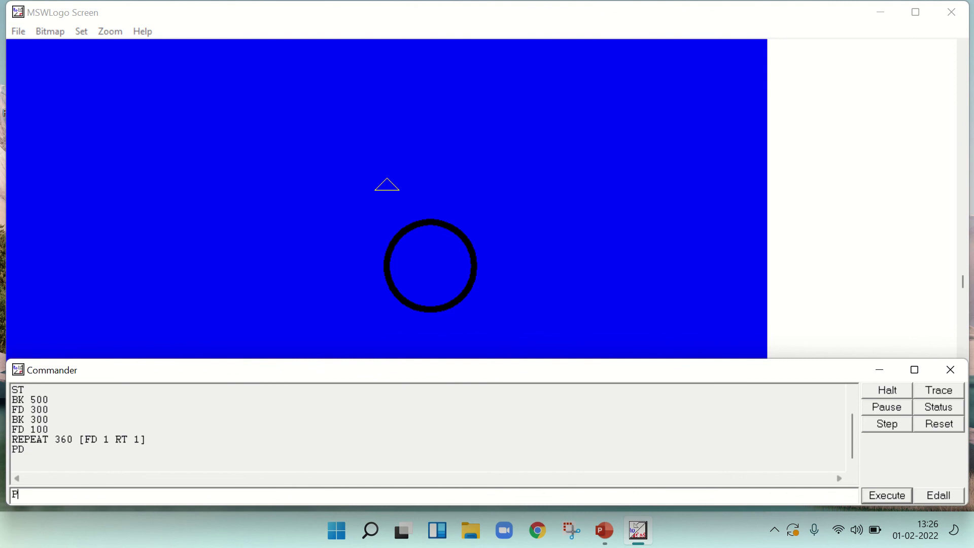
text(U)
key(Return)
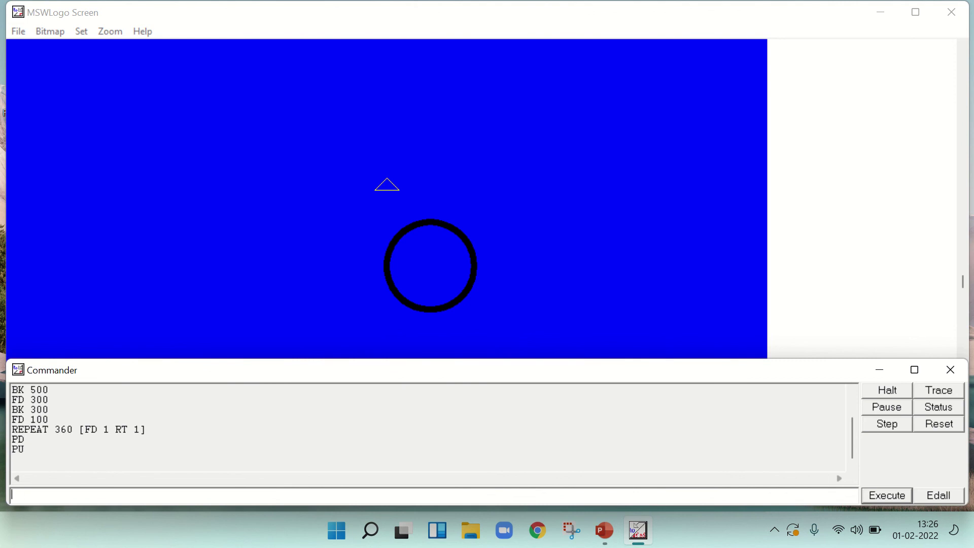
text(FD )
text(56)
key(Return)
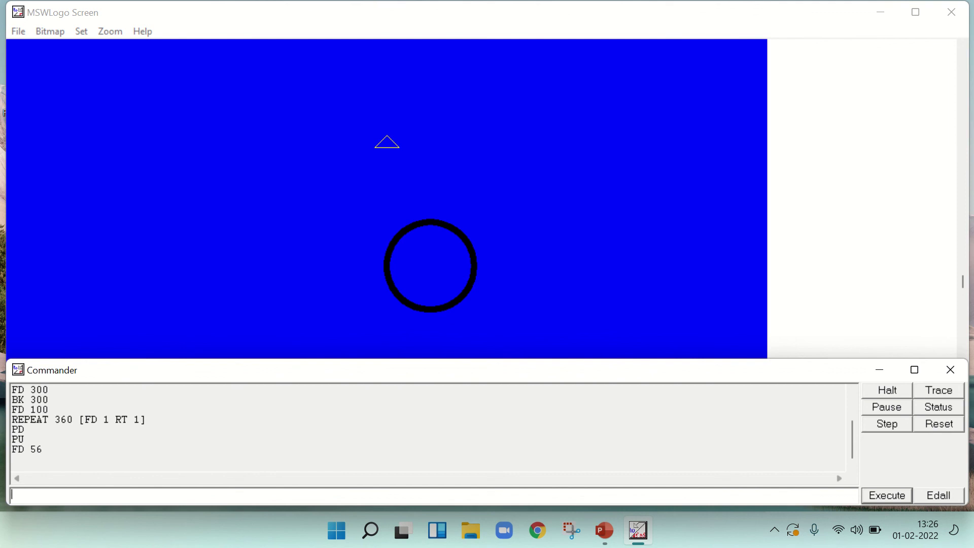
text(P)
text(D)
key(Return)
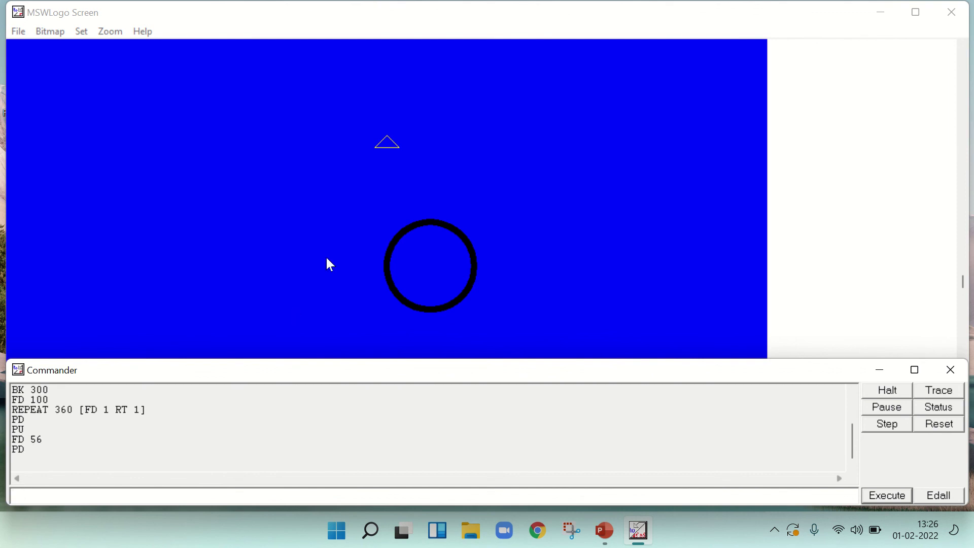
Step: Rerun REPEAT 360 [FD 1 RT 1] from the Commander history above the first circle
click(49, 410)
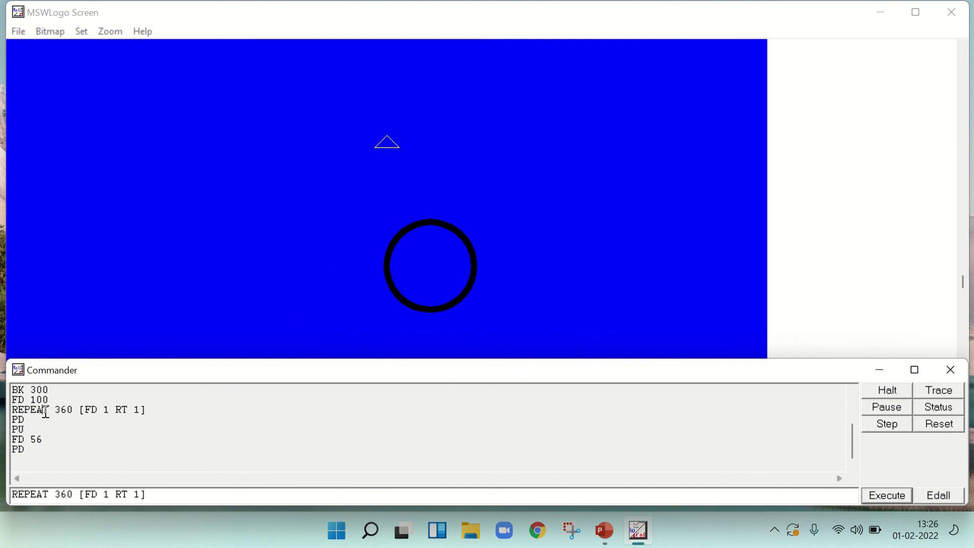
key(Return)
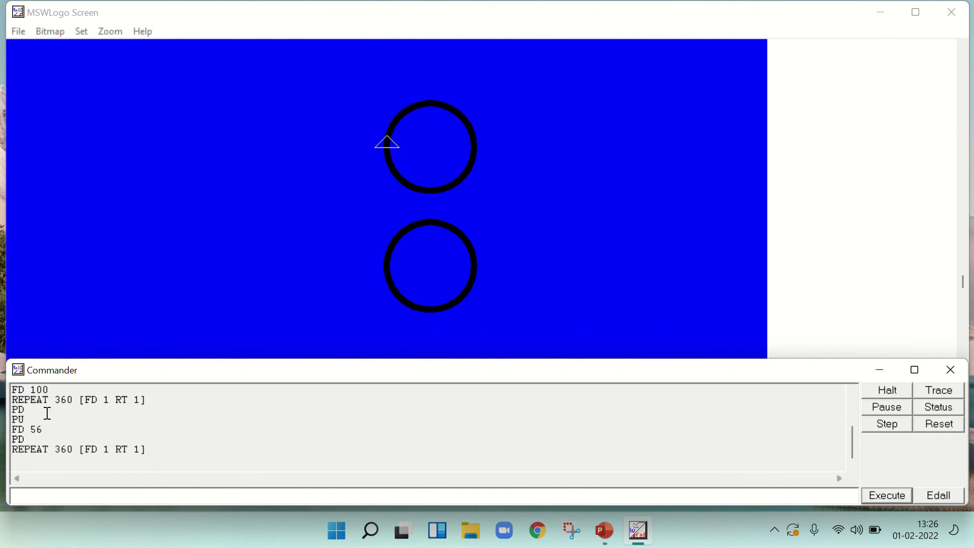